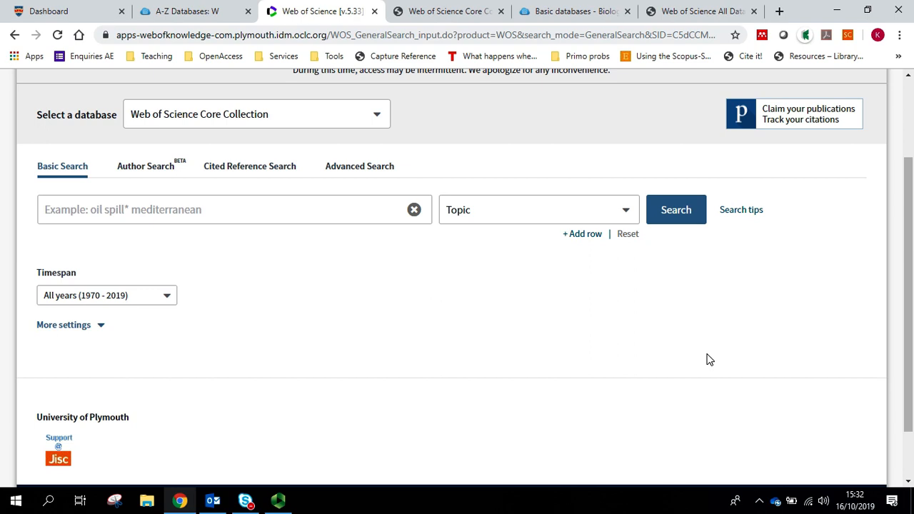
Step: Enter marine ecology as a Topic query in the Basic Search box and dismiss suggestions
left_click(239, 220)
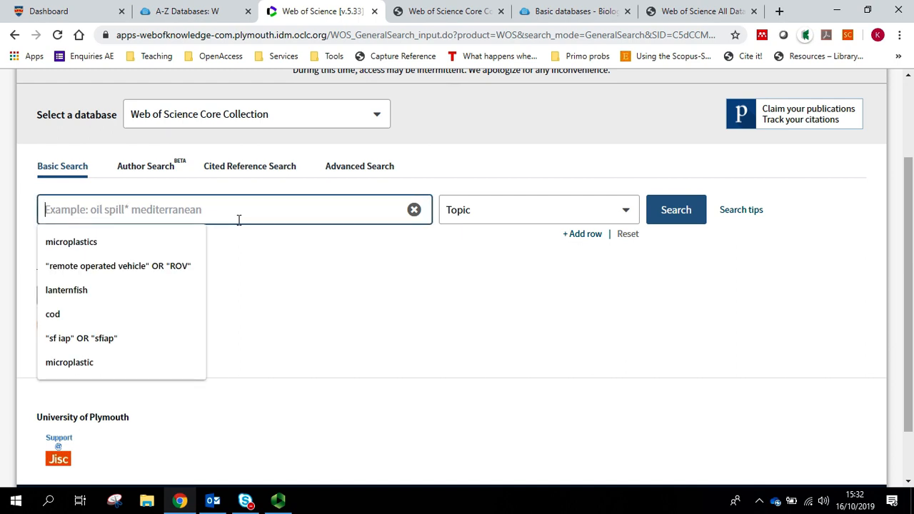
type("marine ec")
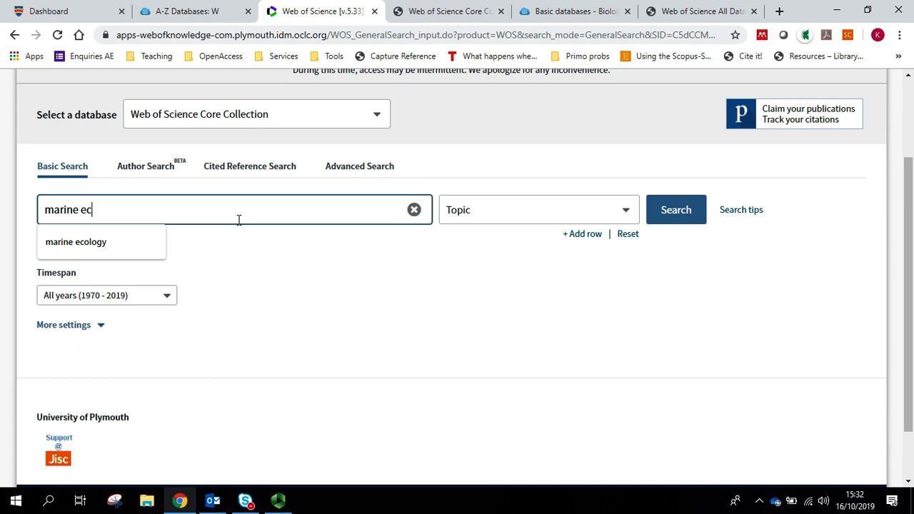
type("ology")
left_click(116, 236)
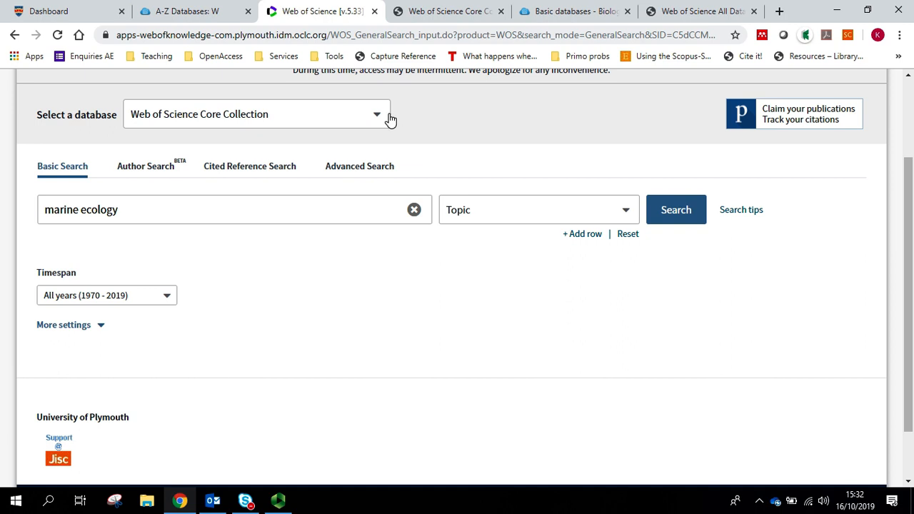
Step: Run the marine ecology topic search and highlight the 15,187 result count
left_click(677, 209)
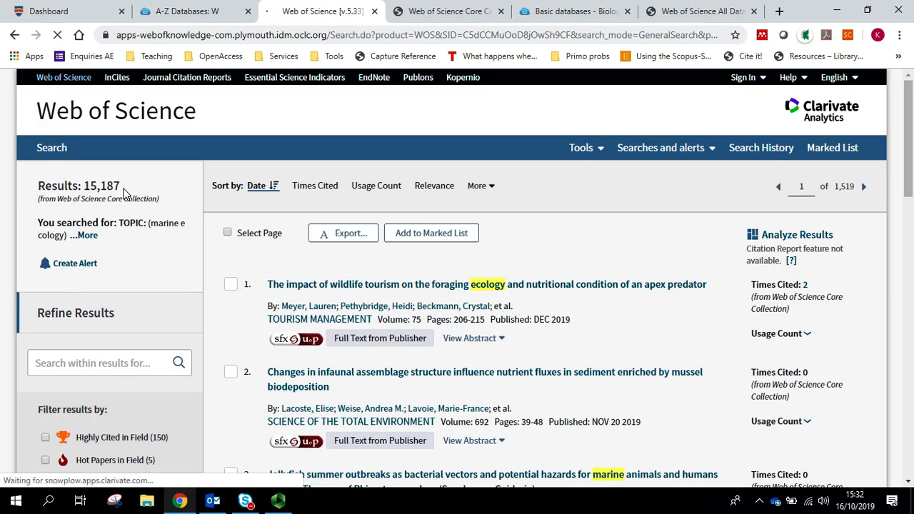
left_click_drag(120, 186, 85, 185)
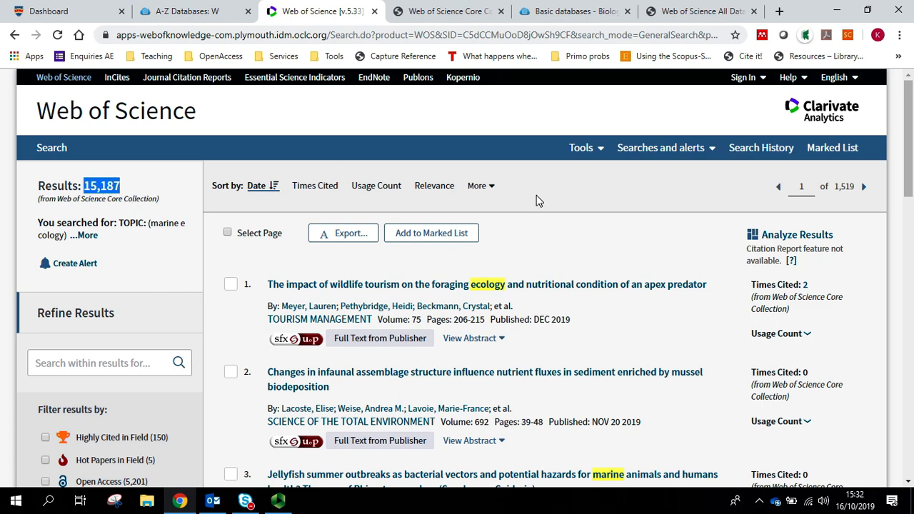
scroll(621, 227, "down", 3)
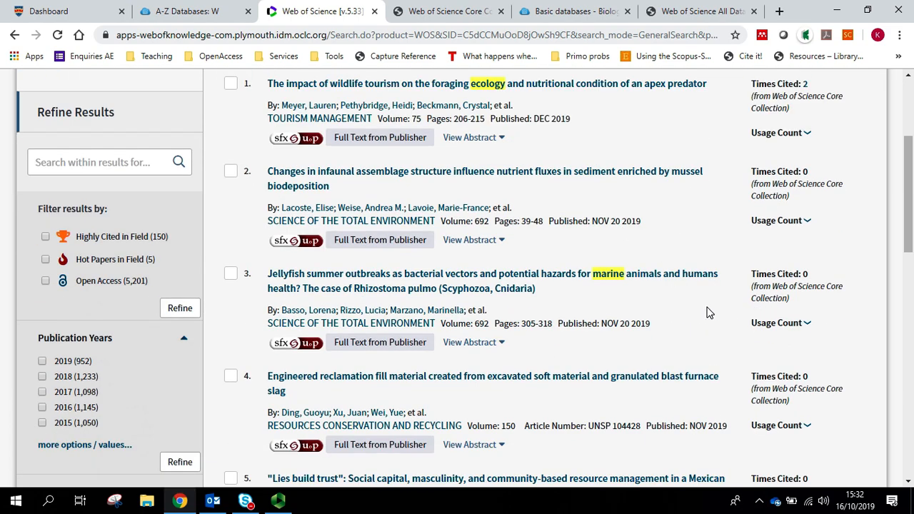
scroll(710, 313, "down", 3)
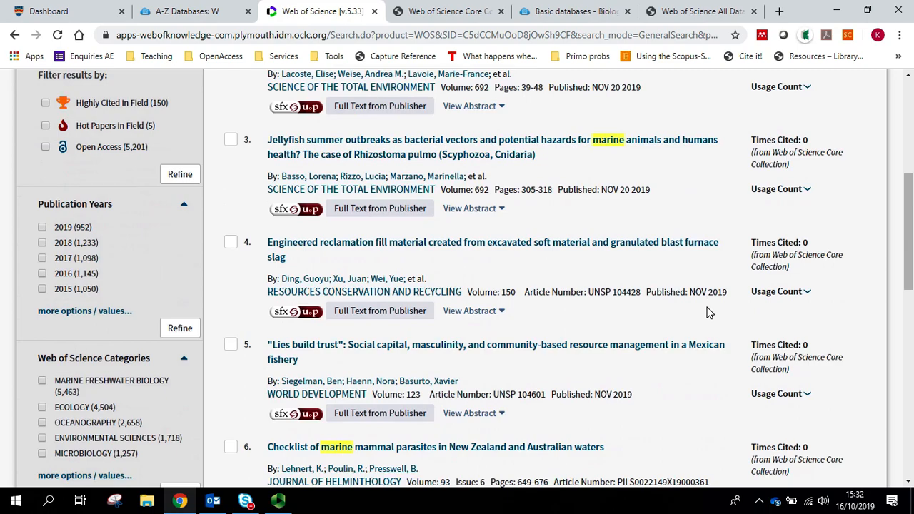
scroll(710, 313, "down", 2)
scroll(711, 313, "down", 1)
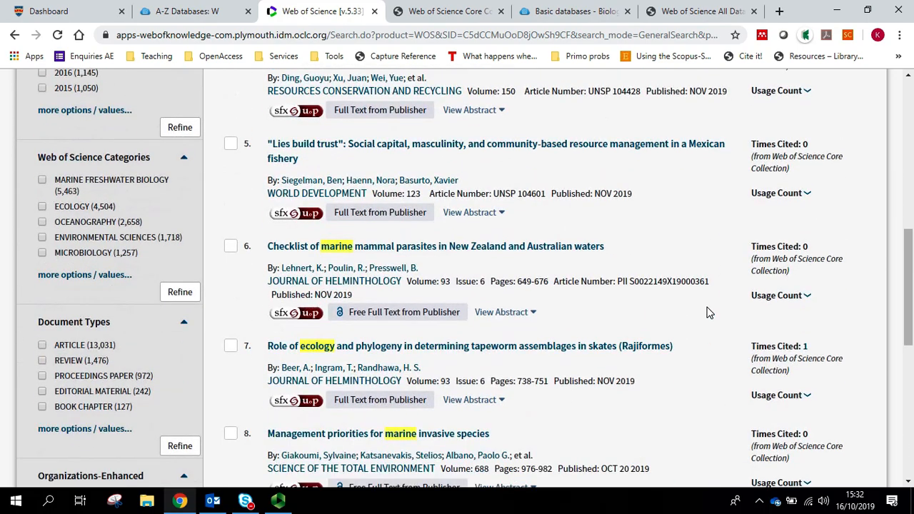
scroll(710, 313, "down", 2)
scroll(710, 313, "down", 1)
scroll(710, 313, "down", 1)
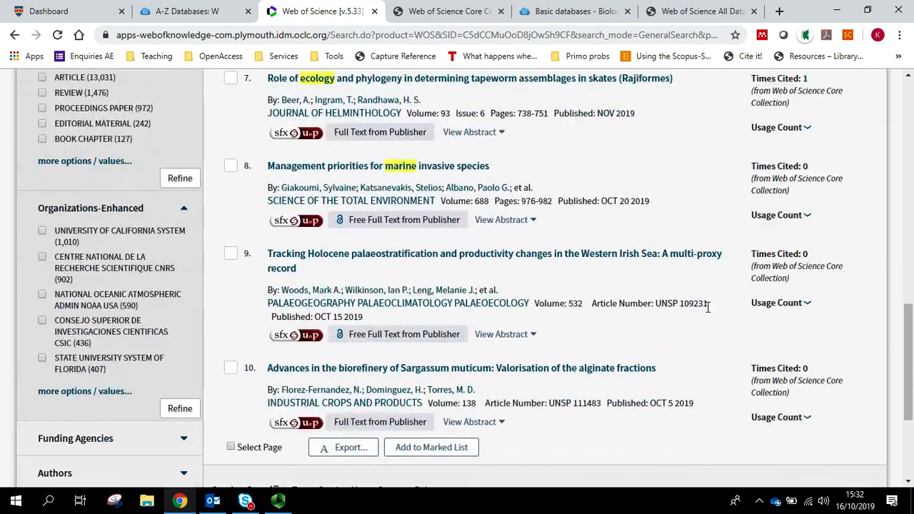
scroll(709, 307, "up", 3)
scroll(709, 307, "up", 3)
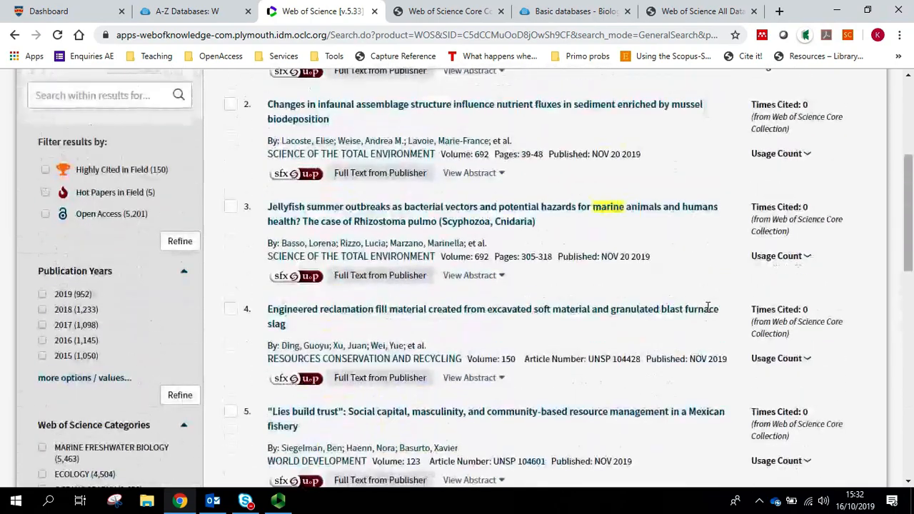
scroll(709, 307, "up", 1)
scroll(709, 307, "up", 2)
scroll(709, 307, "up", 1)
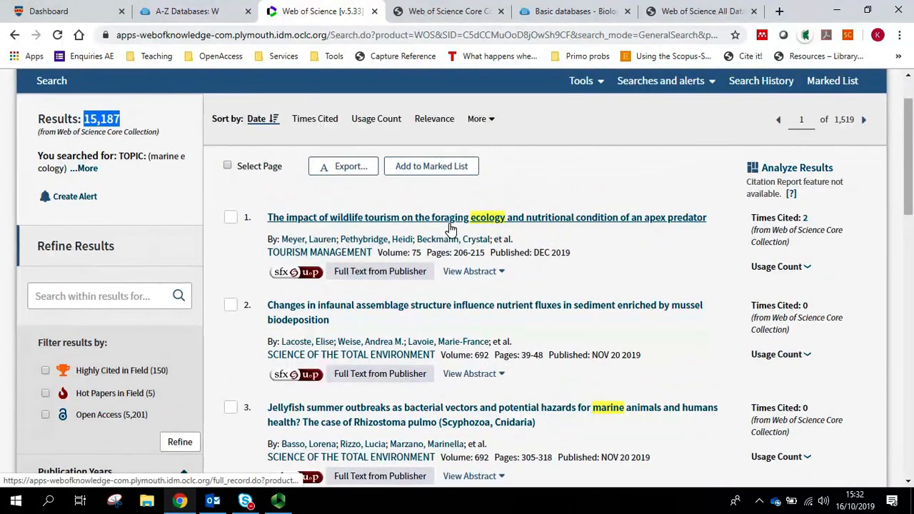
left_click(569, 224)
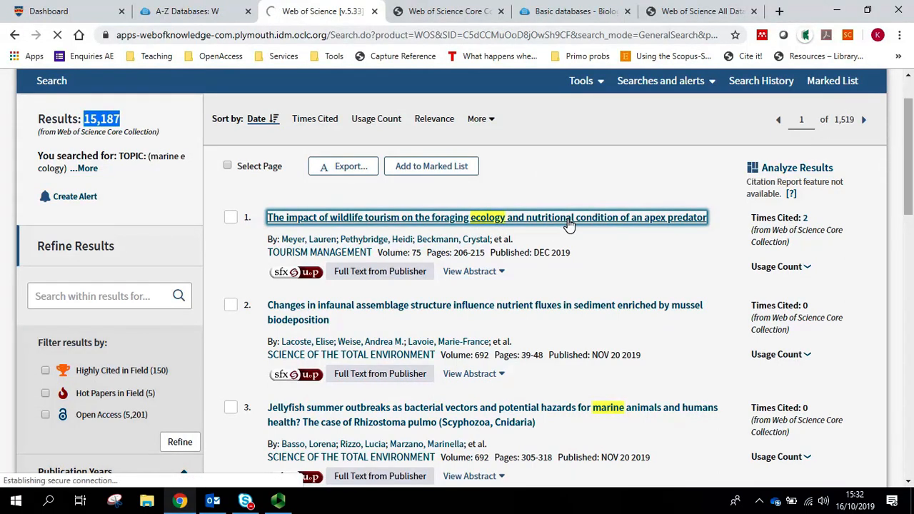
scroll(565, 258, "down", 3)
scroll(565, 259, "down", 3)
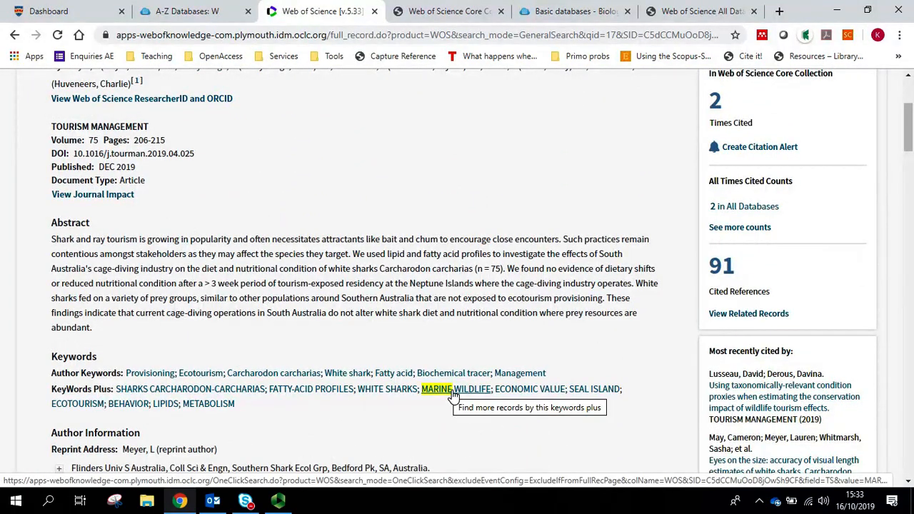
scroll(310, 217, "up", 5)
scroll(310, 218, "up", 5)
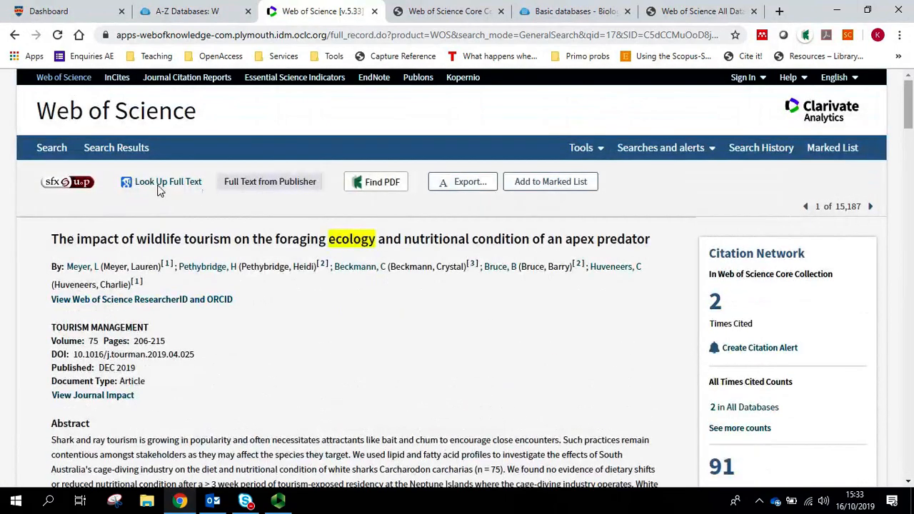
left_click(15, 34)
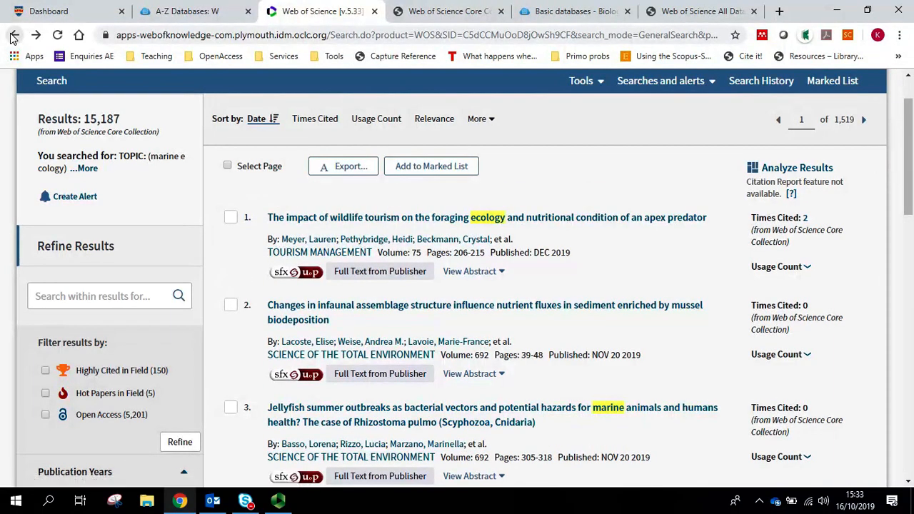
scroll(100, 150, "up", 3)
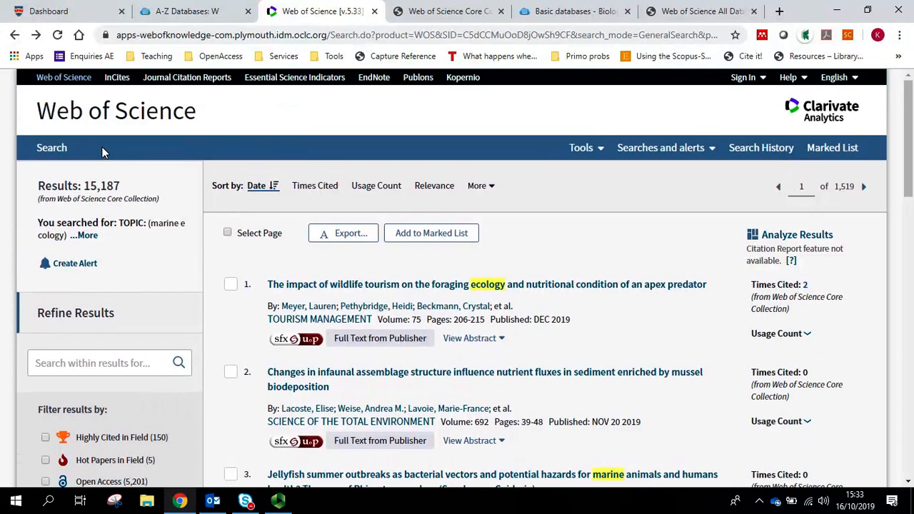
Step: Quote the phrase "marine ecology" and rerun the topic search, narrowing to 864 results
left_click(72, 120)
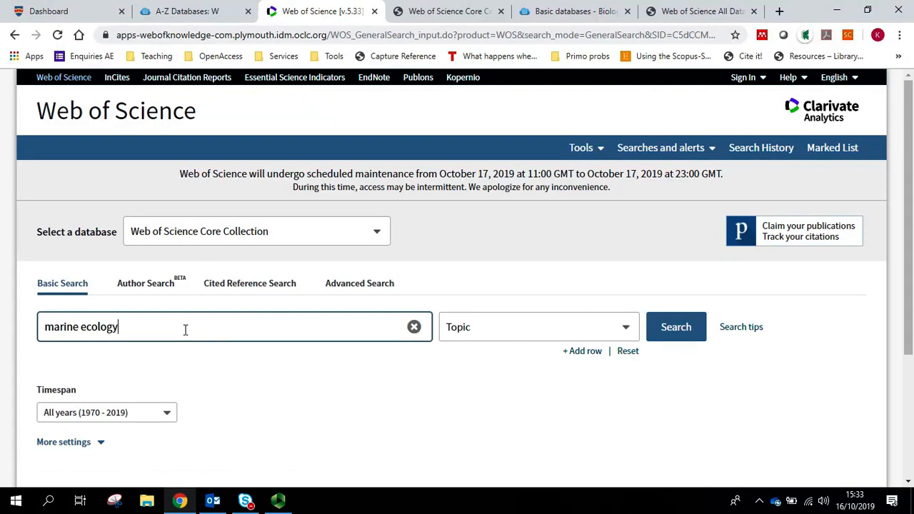
left_click(46, 326)
type("\"")
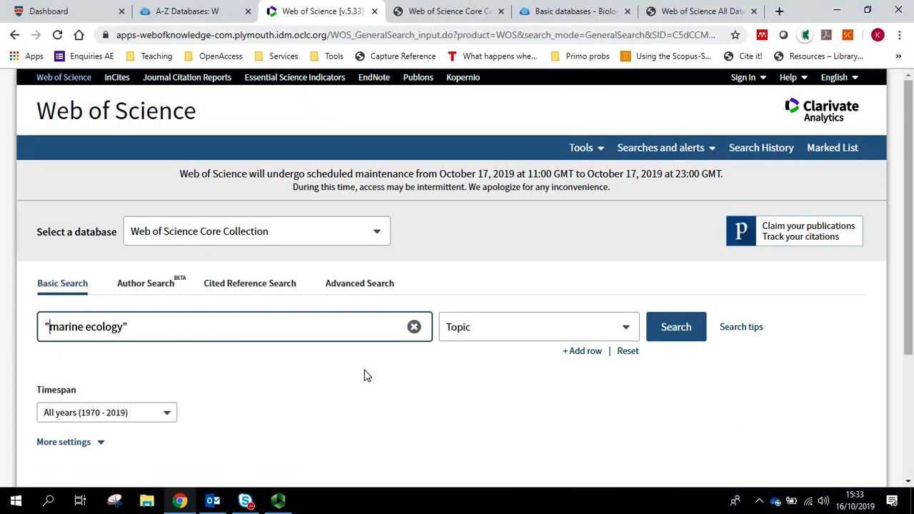
left_click(679, 333)
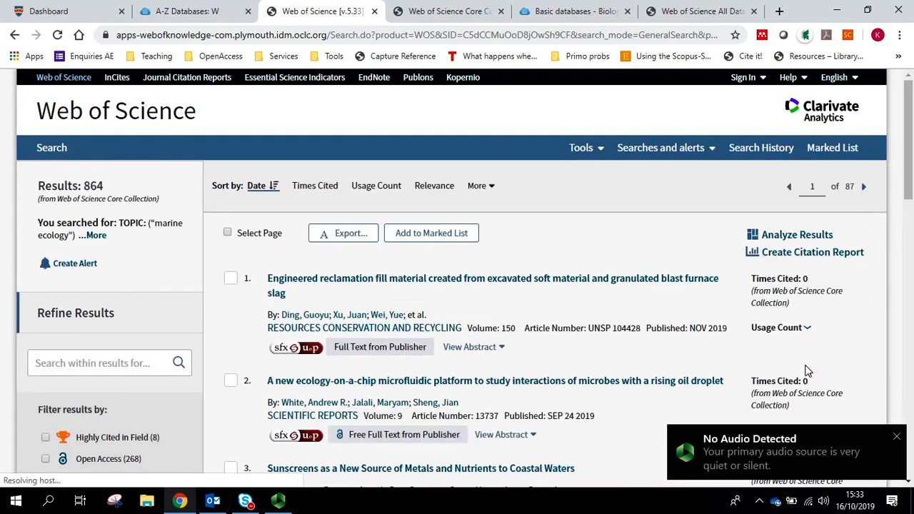
Step: View result 4's full record and highlight "marine ecology" in its abstract
left_click(900, 439)
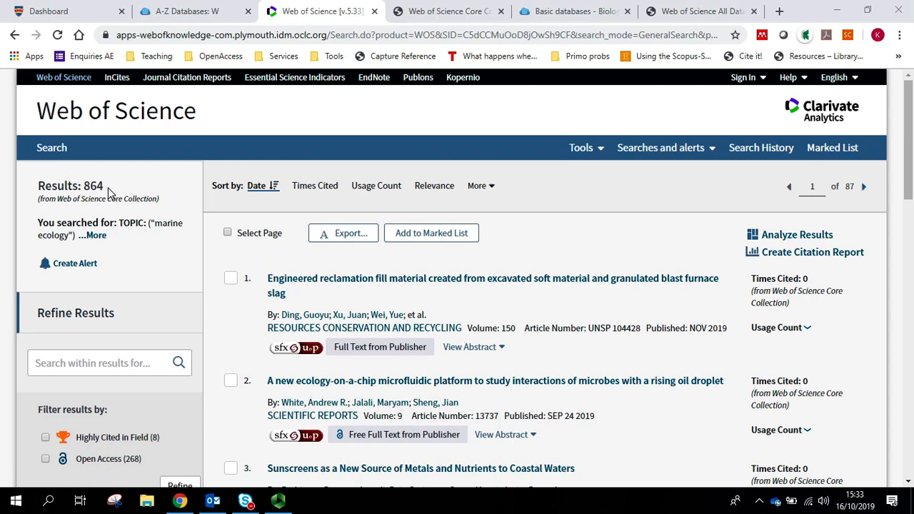
scroll(514, 346, "down", 2)
scroll(635, 333, "down", 1)
scroll(635, 334, "down", 1)
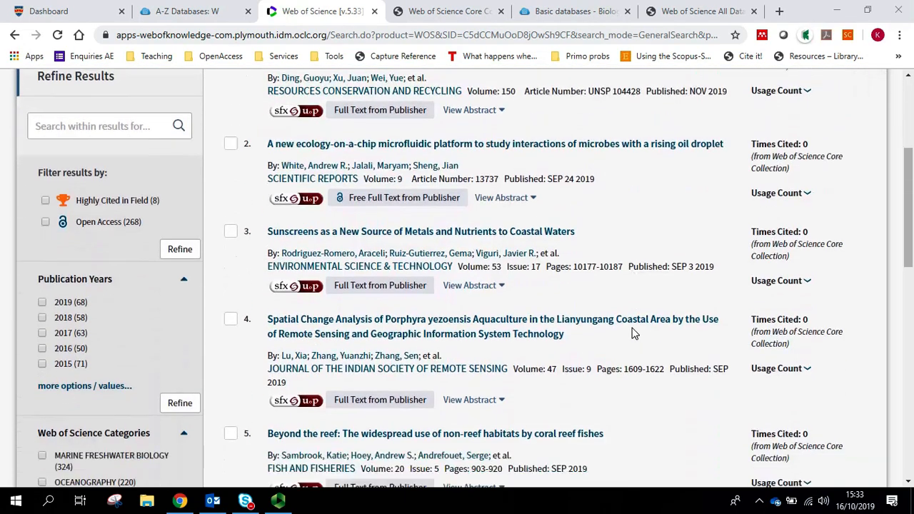
left_click(661, 295)
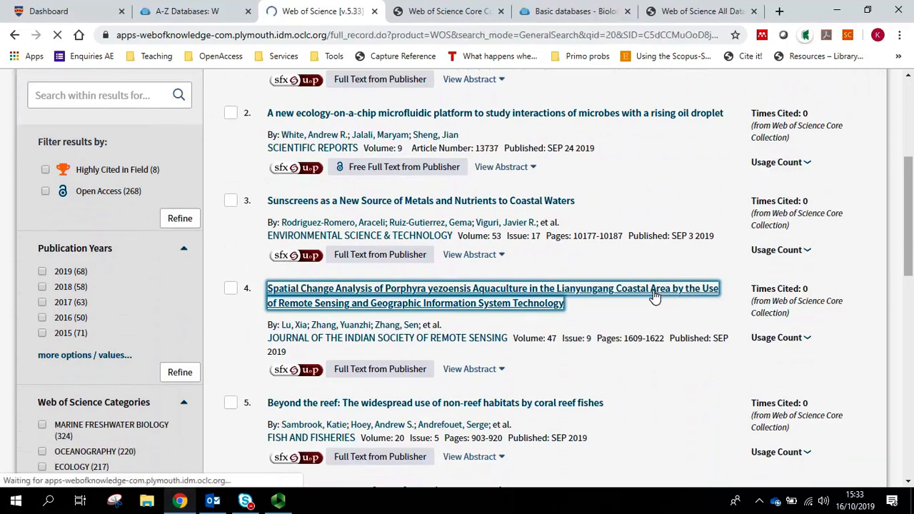
scroll(628, 287, "down", 1)
scroll(442, 350, "down", 1)
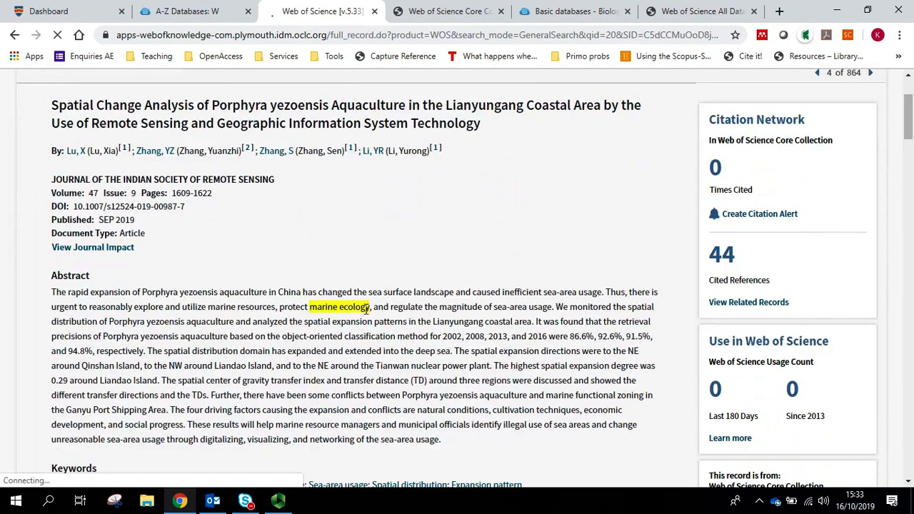
left_click_drag(370, 309, 311, 307)
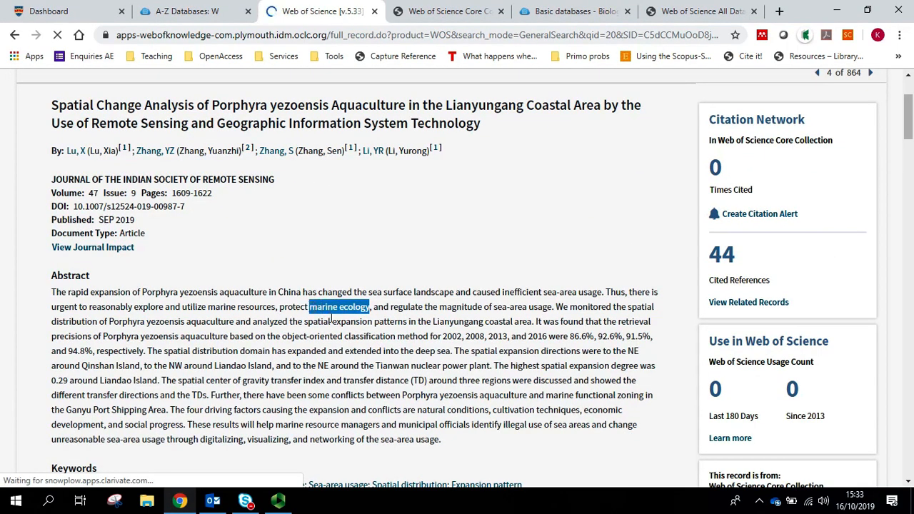
left_click(373, 307)
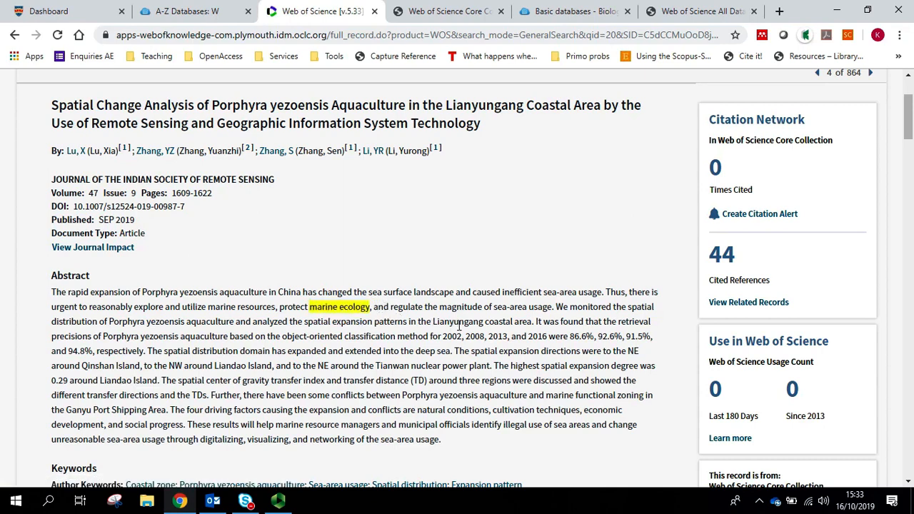
Step: Return from the full record to the results, then to the basic search page
left_click(14, 35)
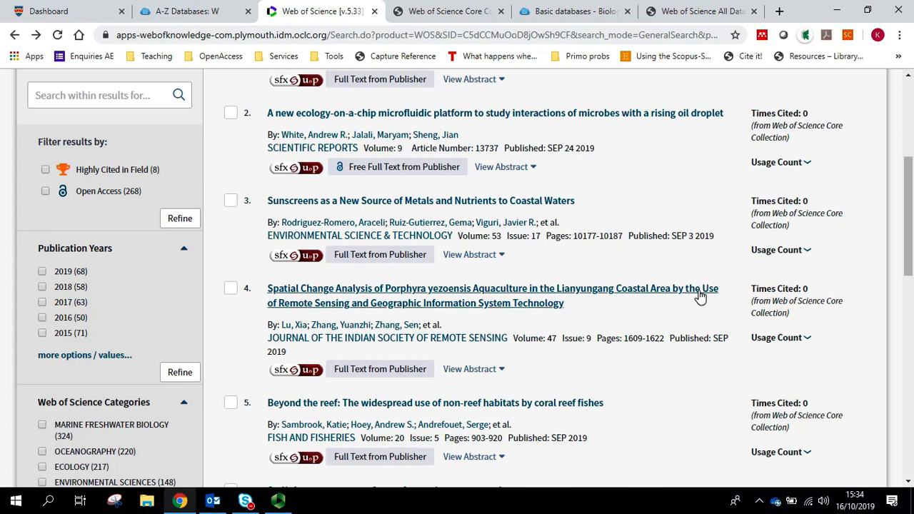
scroll(675, 185, "up", 5)
scroll(500, 179, "up", 3)
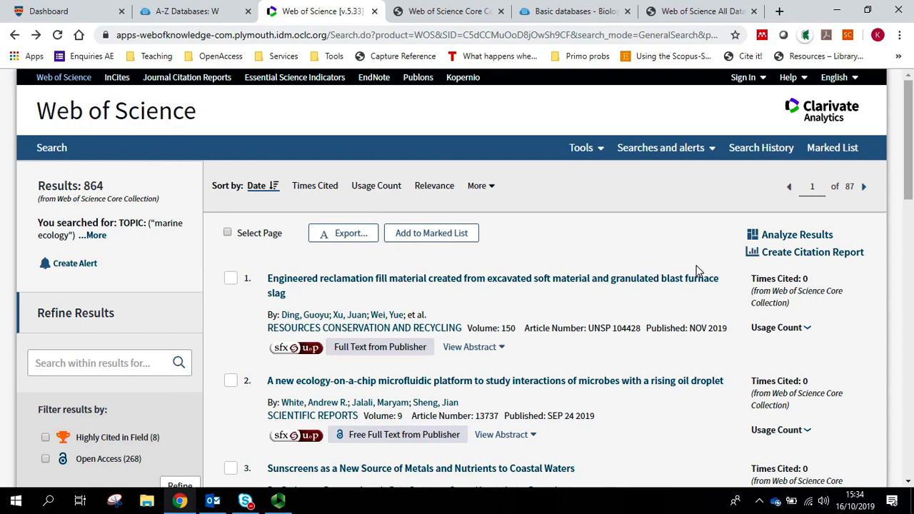
left_click(117, 118)
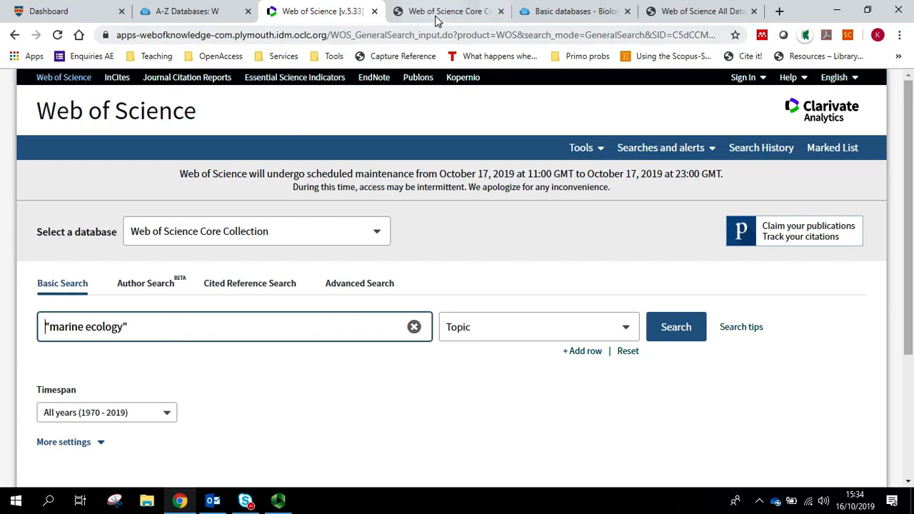
Step: View the topic-search help on lemmatization and select the example word 'cite'
left_click(703, 11)
scroll(270, 220, "up", 5)
scroll(269, 220, "up", 3)
scroll(269, 220, "down", 1)
scroll(269, 220, "down", 1)
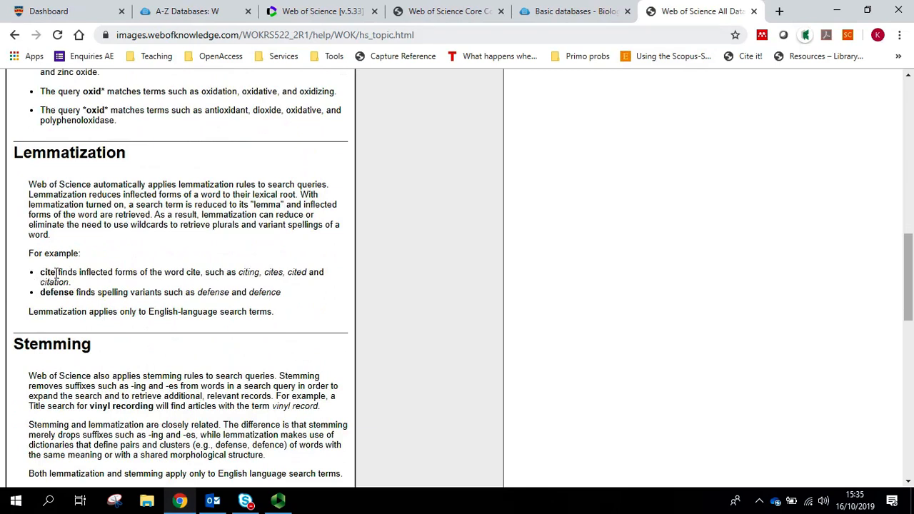
double_click(49, 272)
scroll(330, 304, "down", 4)
scroll(330, 304, "down", 4)
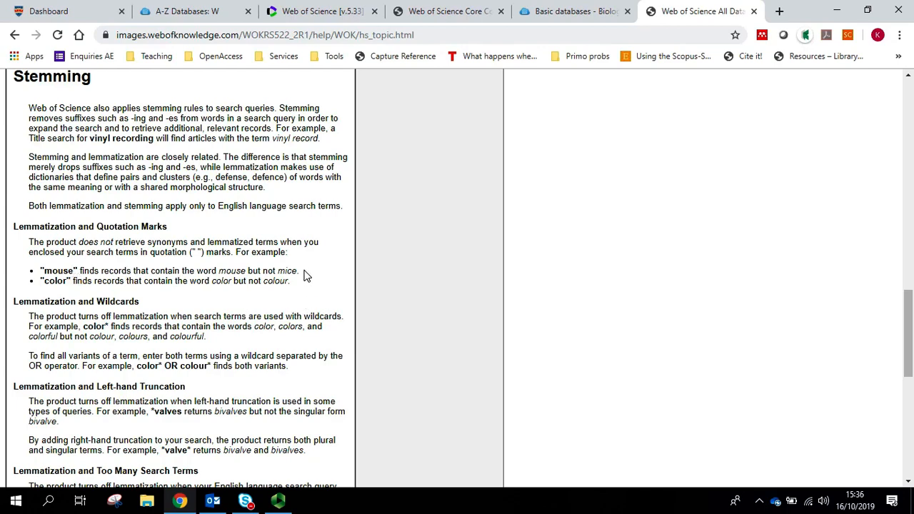
Step: Switch back to the basic search tab with the "marine ecology" query
key("ctrl+3")
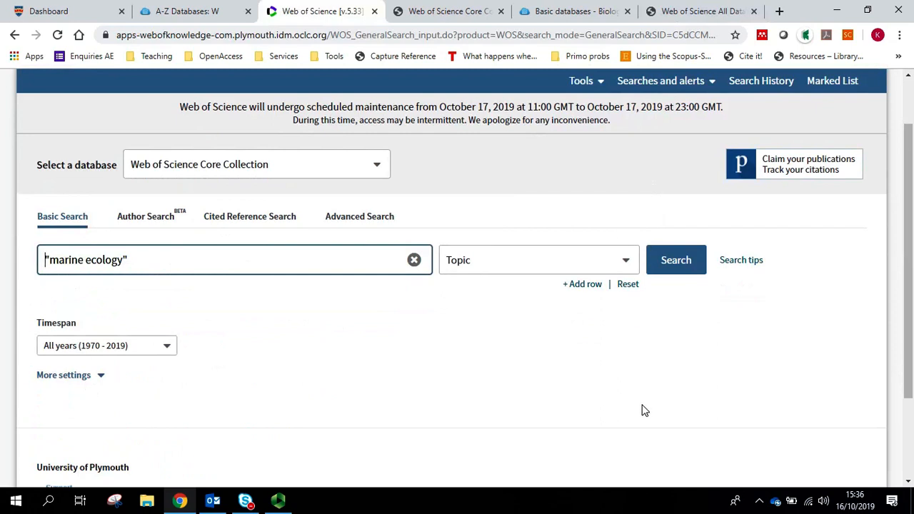